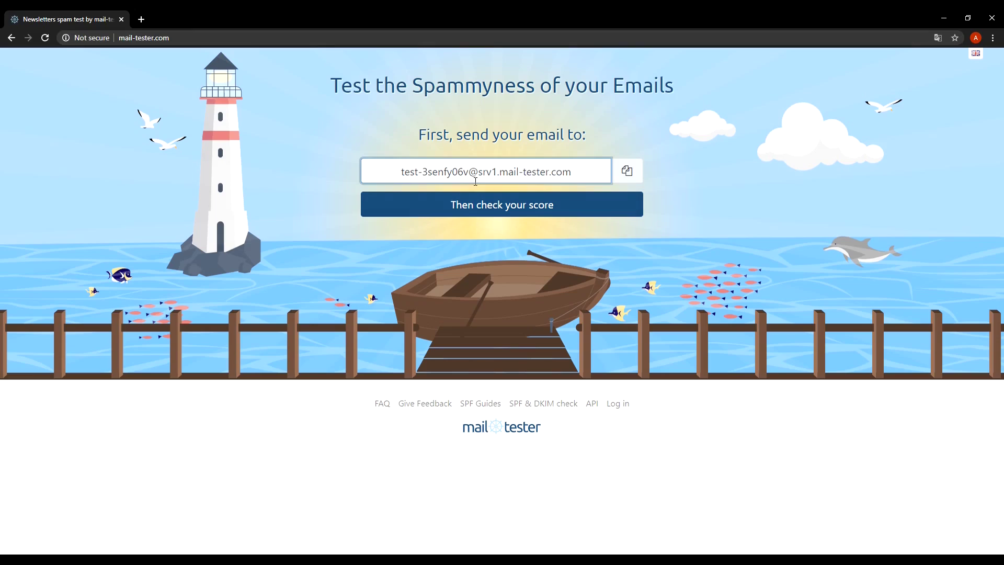
- Select and copy the generated mail-tester.com test e-mail address, then leave the browser
left_click_drag(576, 173, 403, 159)
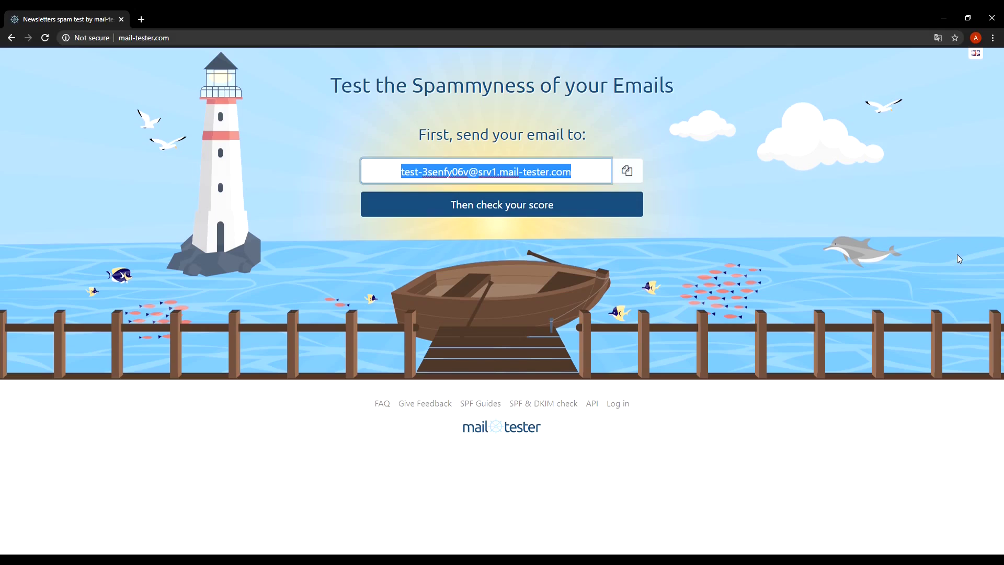
key("alt+Tab")
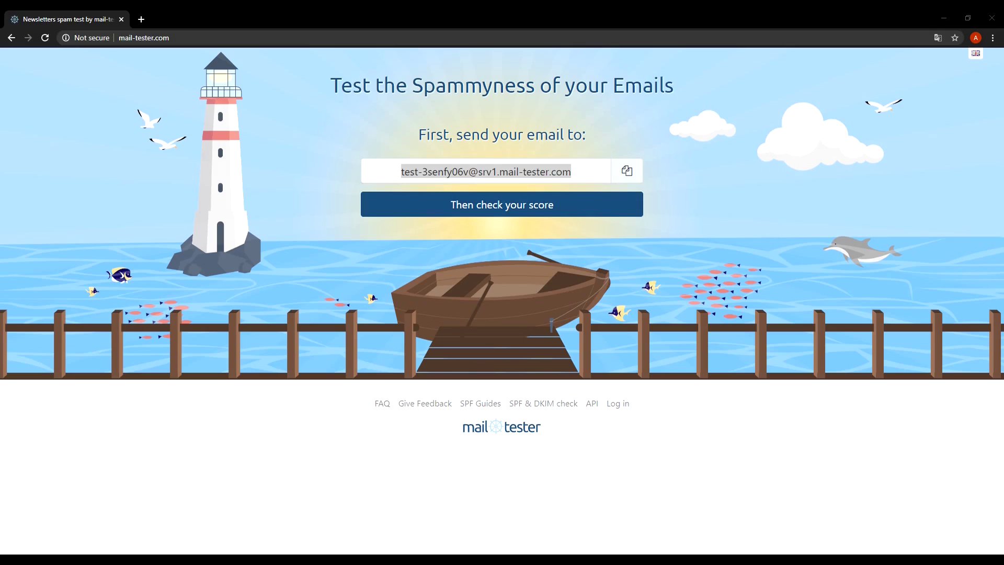
- Return to the browser to check the mail-tester score for the 'Lost cat' message
left_click(397, 14)
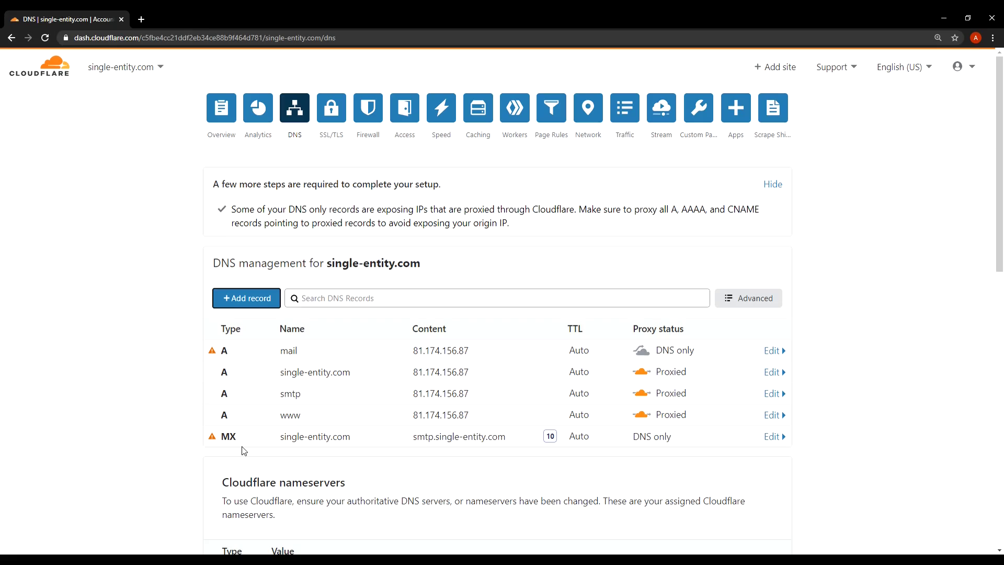
- Add a new DNS record for single-entity.com with its type set to TXT
left_click(251, 304)
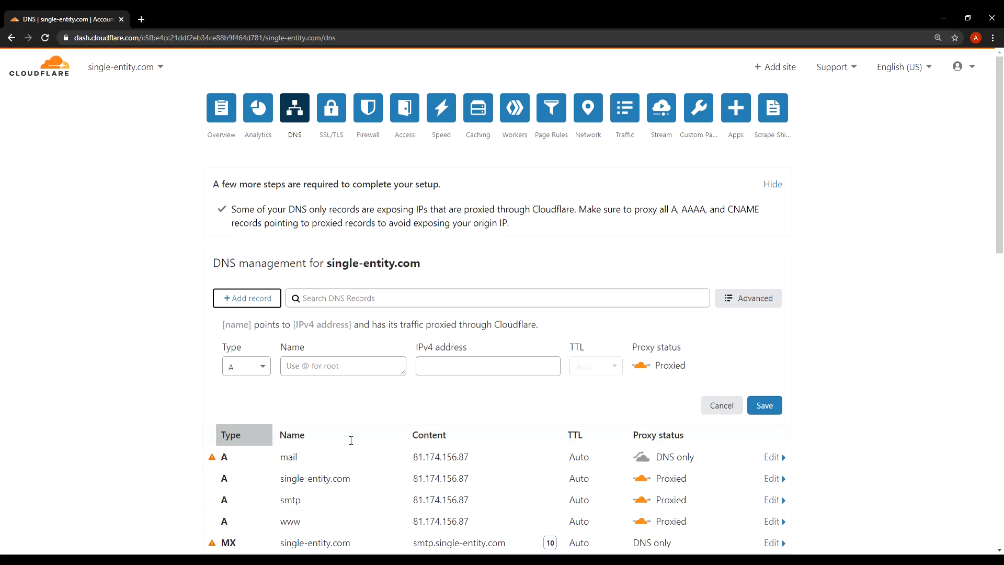
left_click(258, 370)
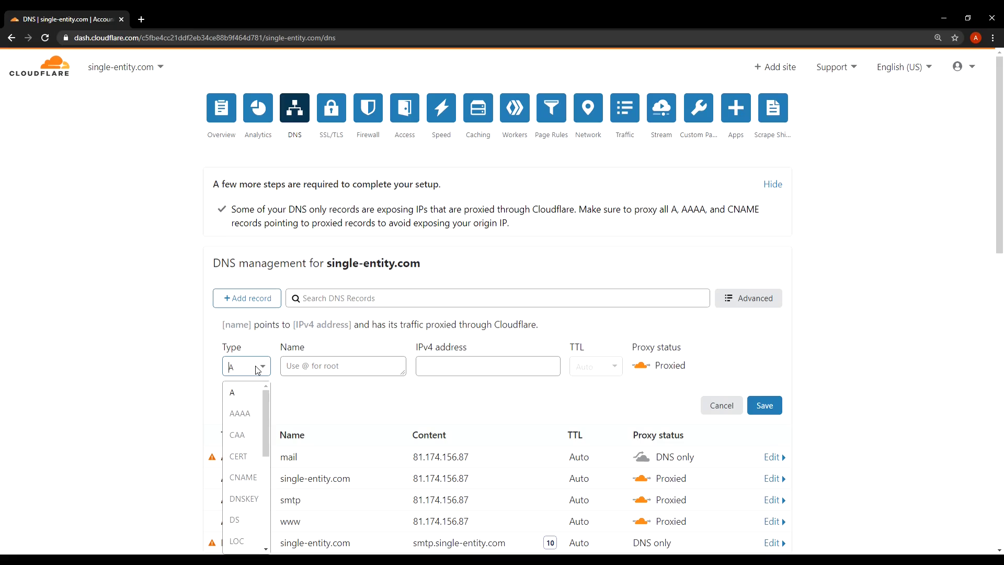
scroll(253, 476, "down", 5)
scroll(253, 480, "up", 5)
scroll(251, 459, "down", 5)
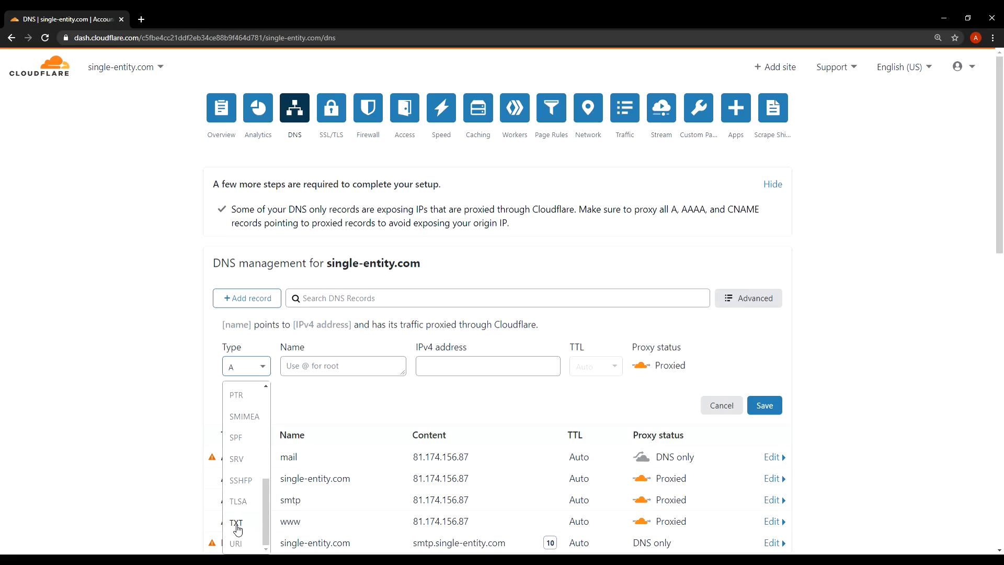
left_click(237, 522)
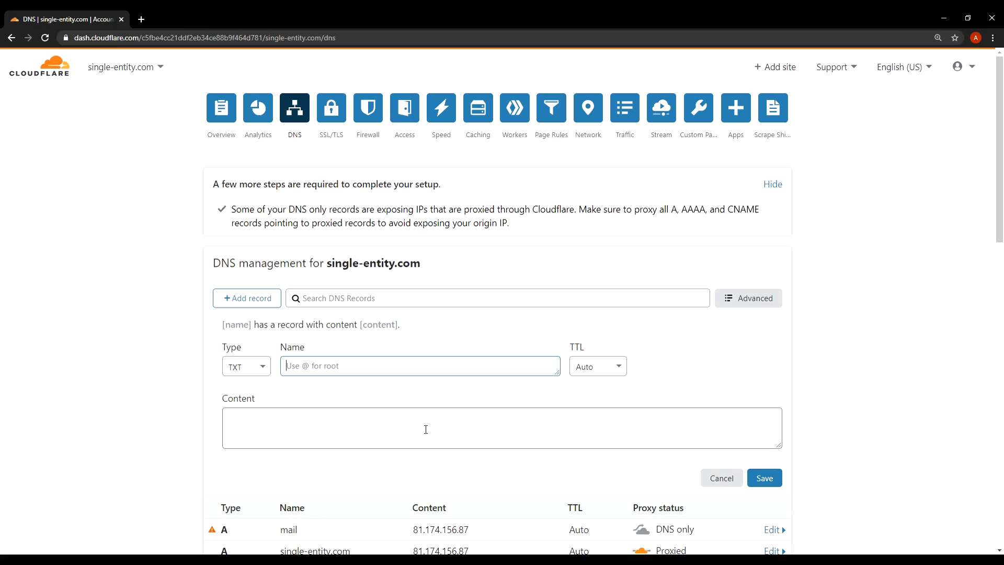
- Fill in the TXT record with Name @ and Content v=spf1 mx ~all
type("@")
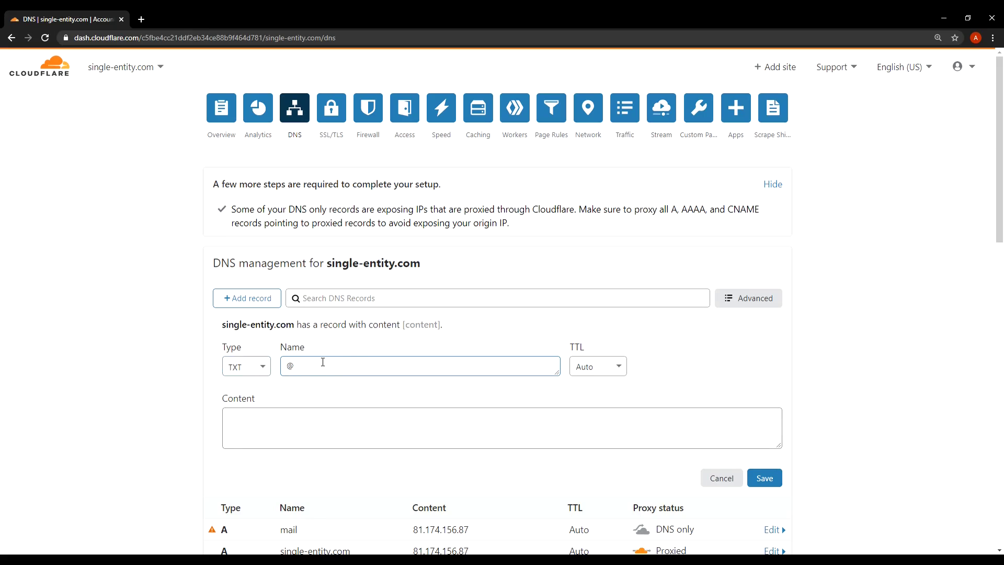
left_click(299, 423)
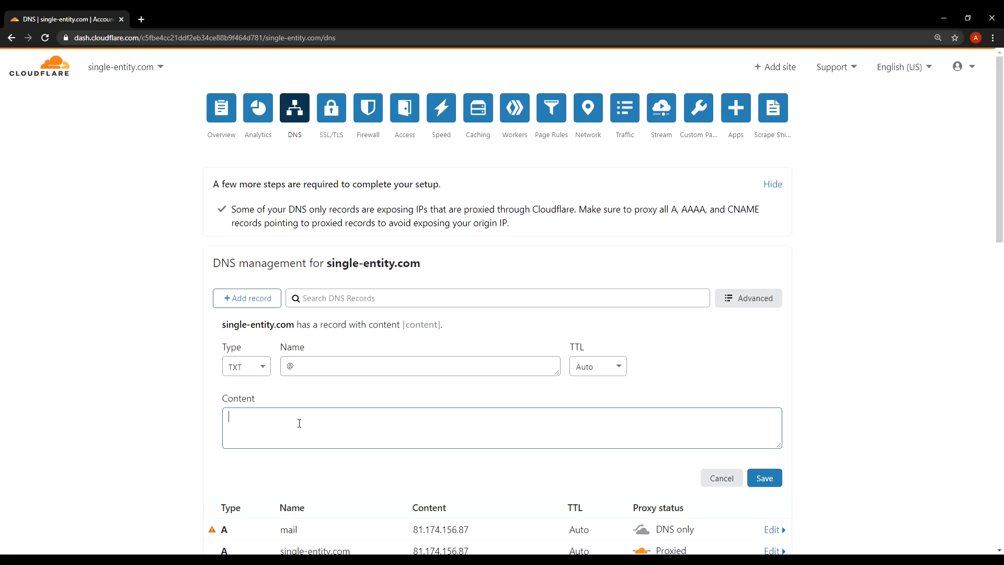
type("v=spf1")
type("mx ~")
type("all")
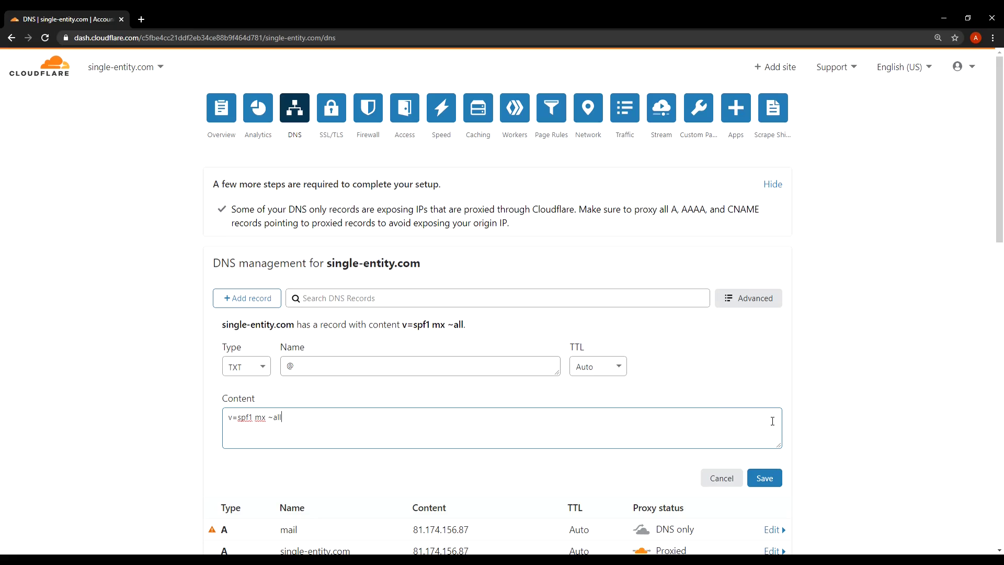
- Save the SPF TXT record so it appears in the single-entity.com DNS list
left_click(773, 487)
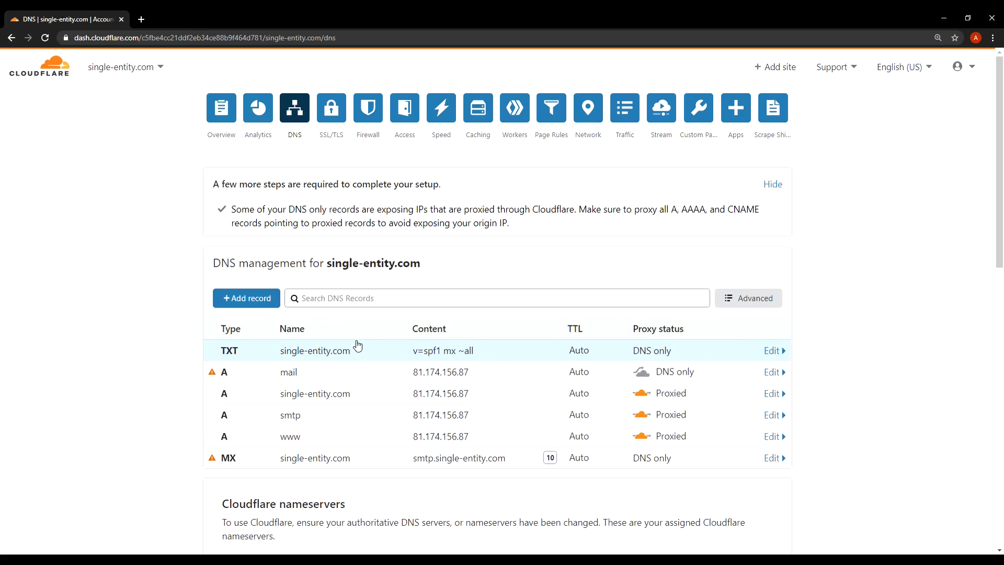
mouse_move(240, 353)
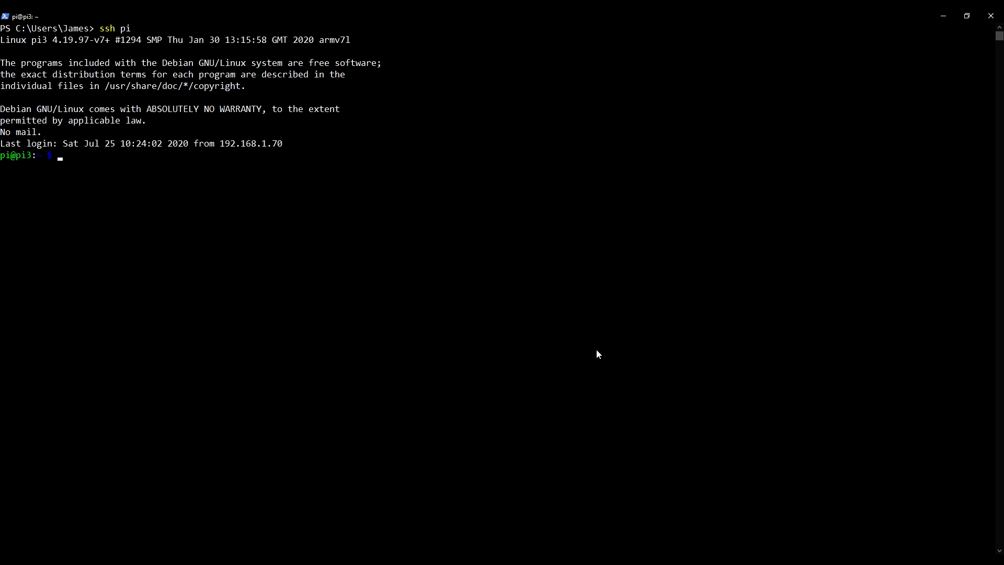
- Install postfix-policyd-spf-python on the Pi and enter sudo nano /etc/postfix/master.cf
type("sudo apt install")
type("postfix-")
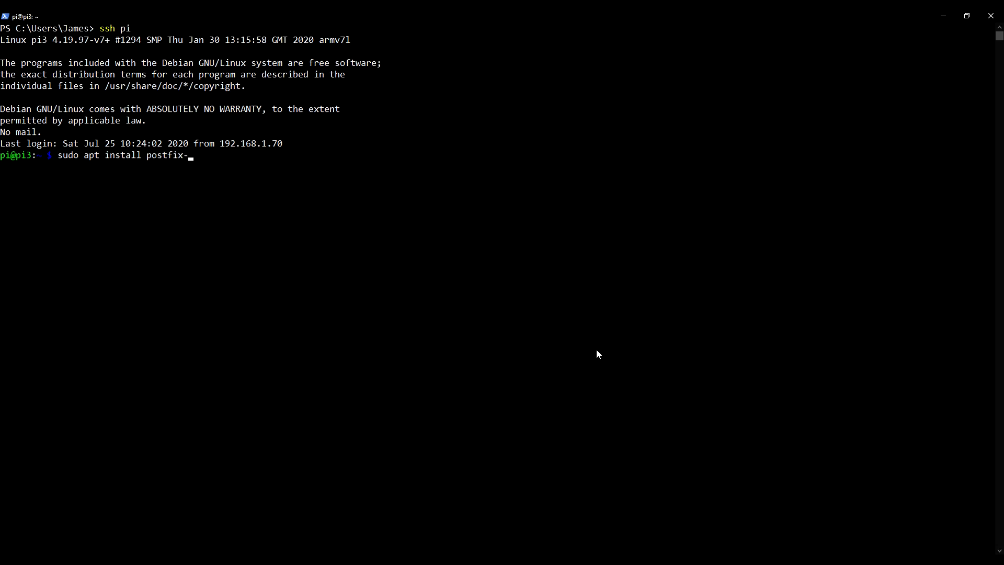
type("policyd-spf-python")
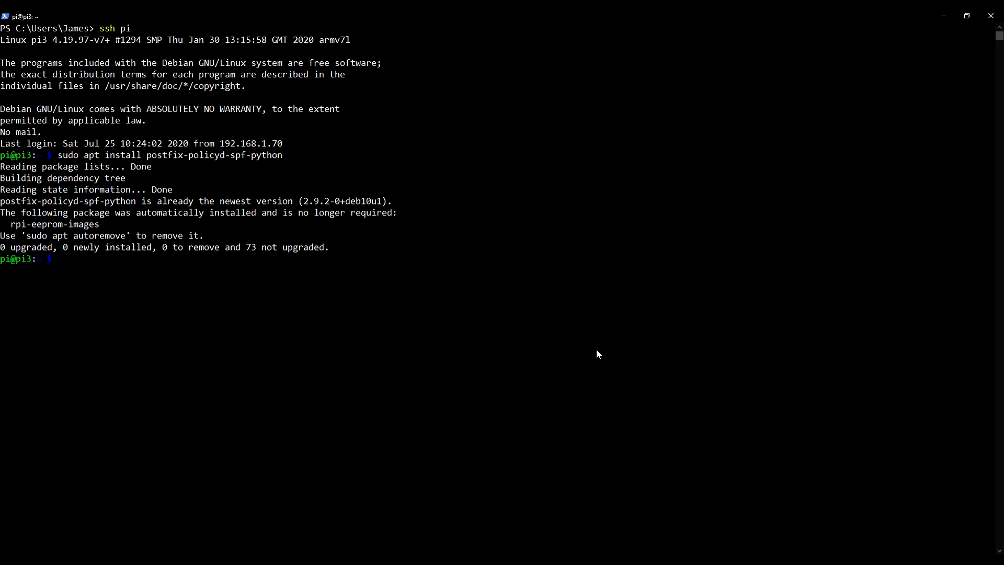
type("sudo nano /etc/postfix")
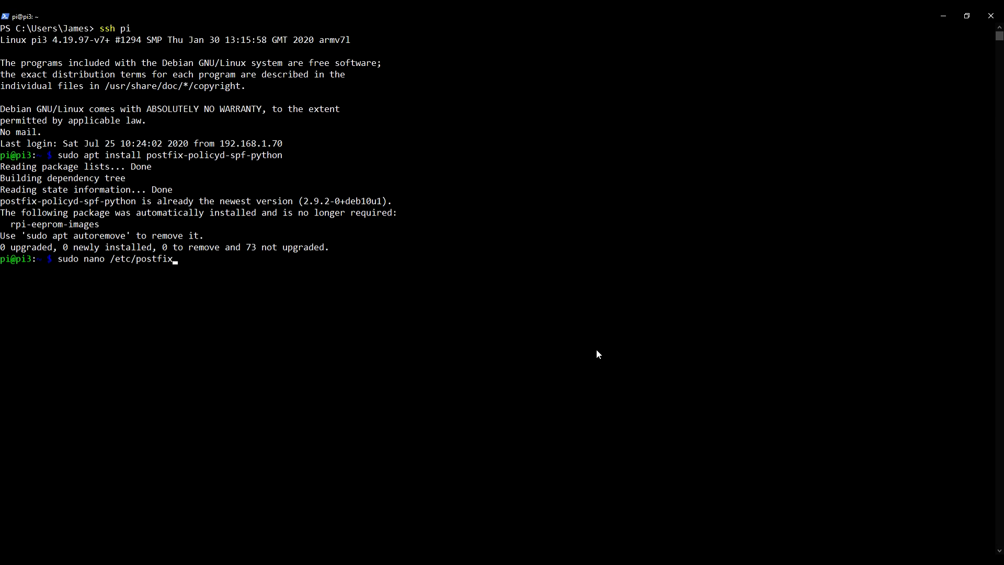
type("/master.cf")
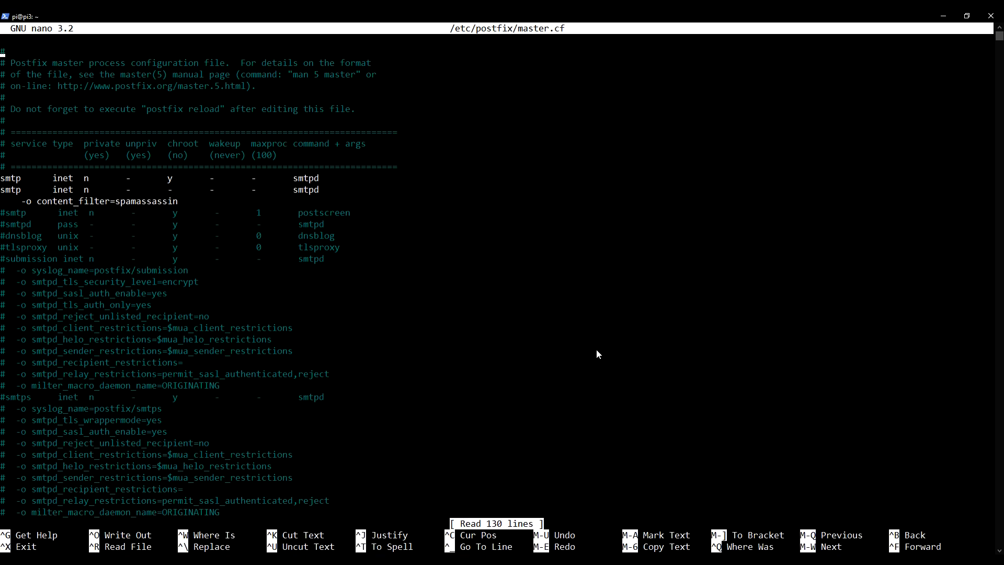
- Move to the end of master.cf in nano, past the spamassassin pipe entry
key("Down")
key("Down")
key("Down")
key("Down")
key("Down")
key("Down")
key("Down")
key("Down")
key("Down")
key("Down")
key("Down")
key("Down")
key("Down")
key("Up")
key("Up")
key("Down")
key("Page_Down")
key("Page_Down")
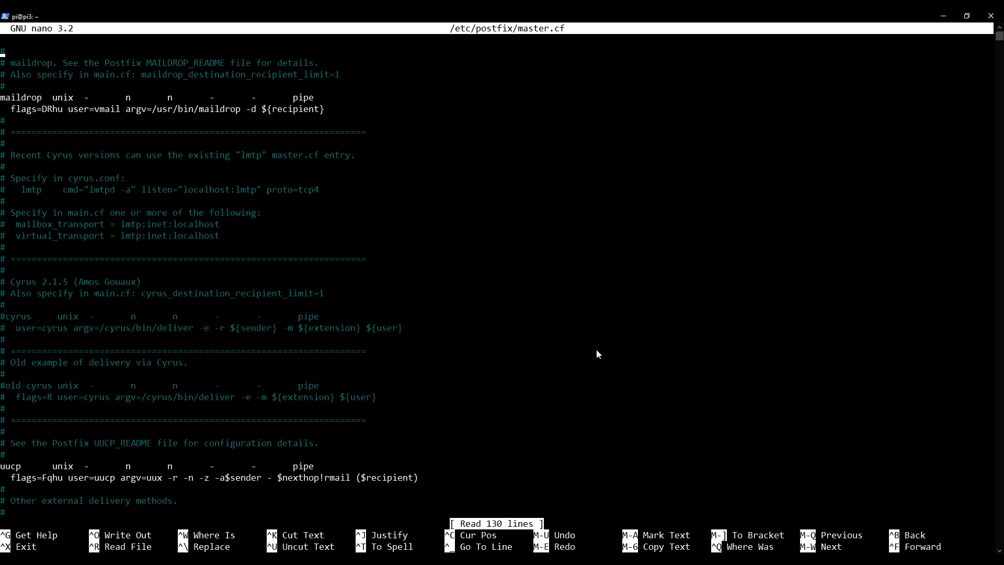
key("Page_Down")
key("Down")
key("Down")
key("Down")
key("Down")
key("Down")
key("Down")
key("Down")
key("Down")
key("Down")
key("Down")
key("Down")
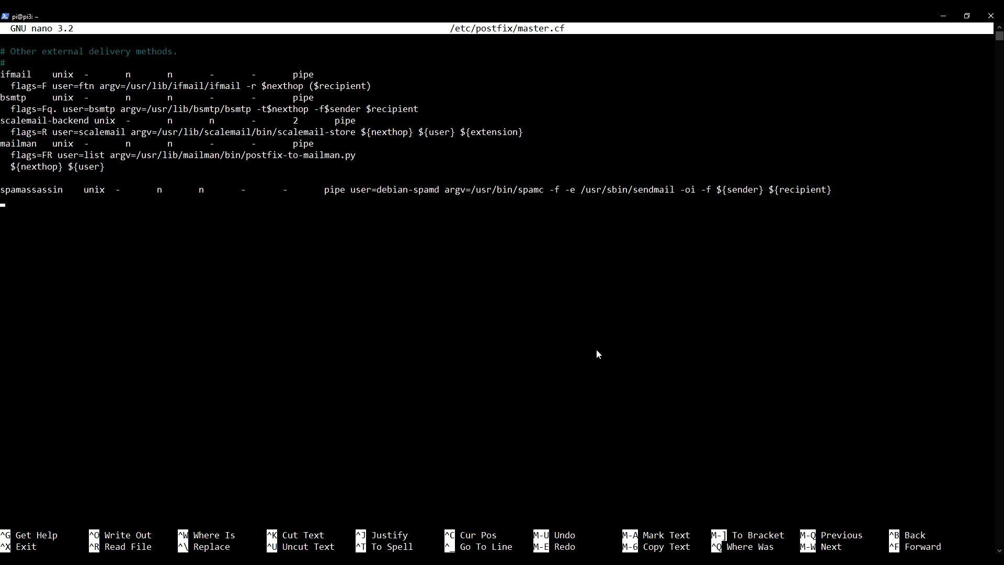
- Paste the policyd-spf unix spawn service entry at the end of master.cf and save it
key("Return")
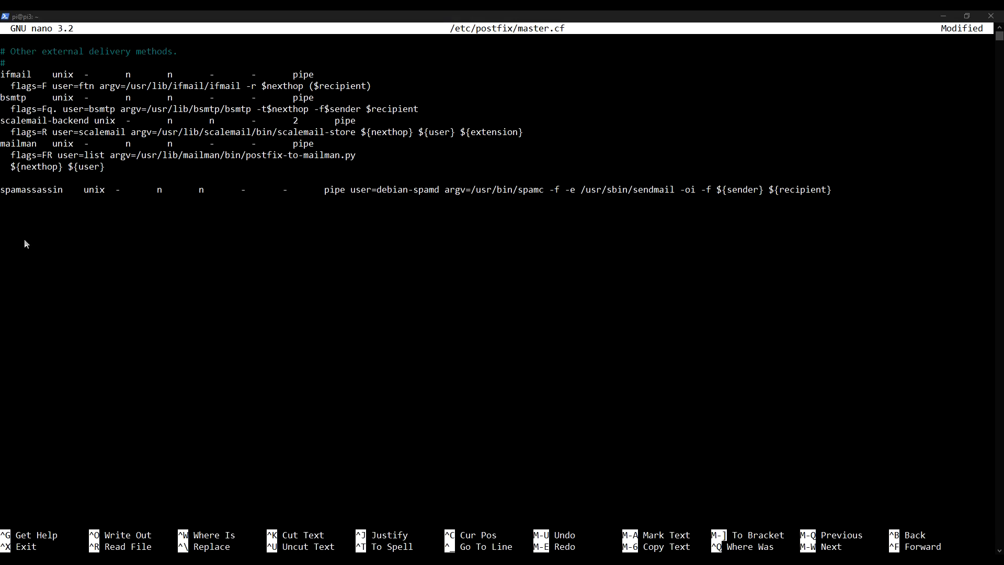
left_click(90, 243)
right_click(90, 243)
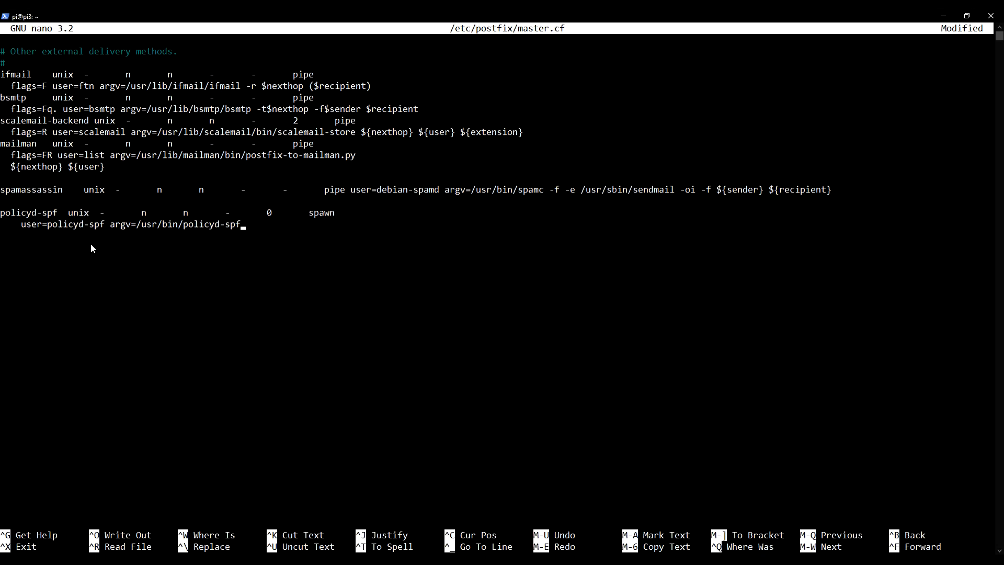
key("ctrl+o")
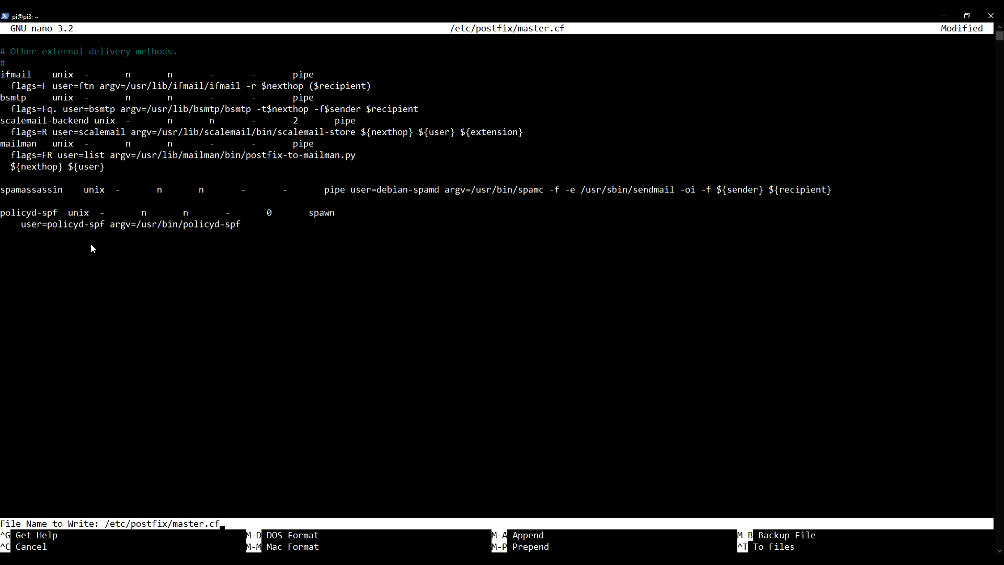
key("Return")
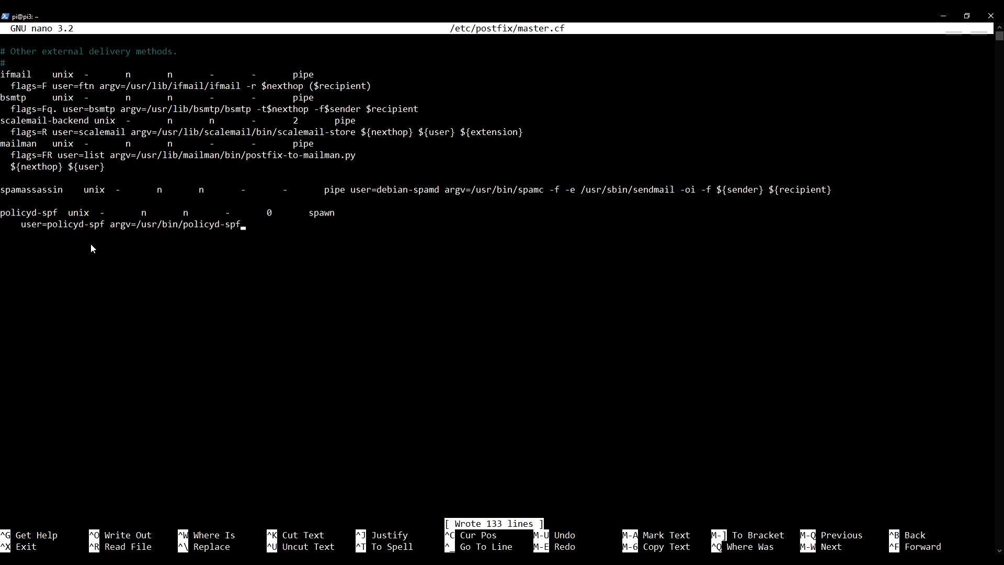
- Exit nano and enter sudo nano /etc/postfix/main.cf at the Pi's shell prompt
key("ctrl+x")
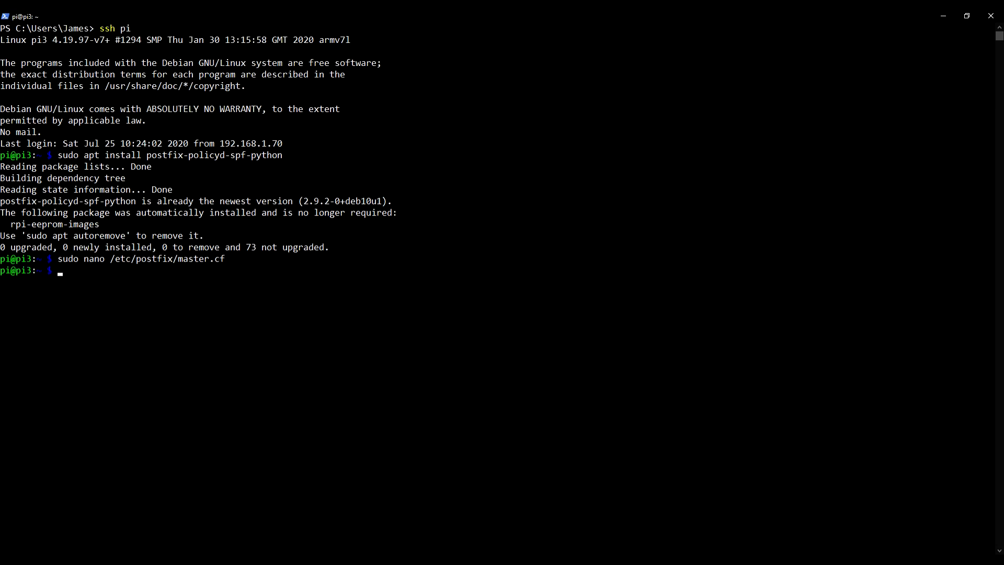
left_click(389, 385)
type("sudo nano /etc/postfix/main.cf")
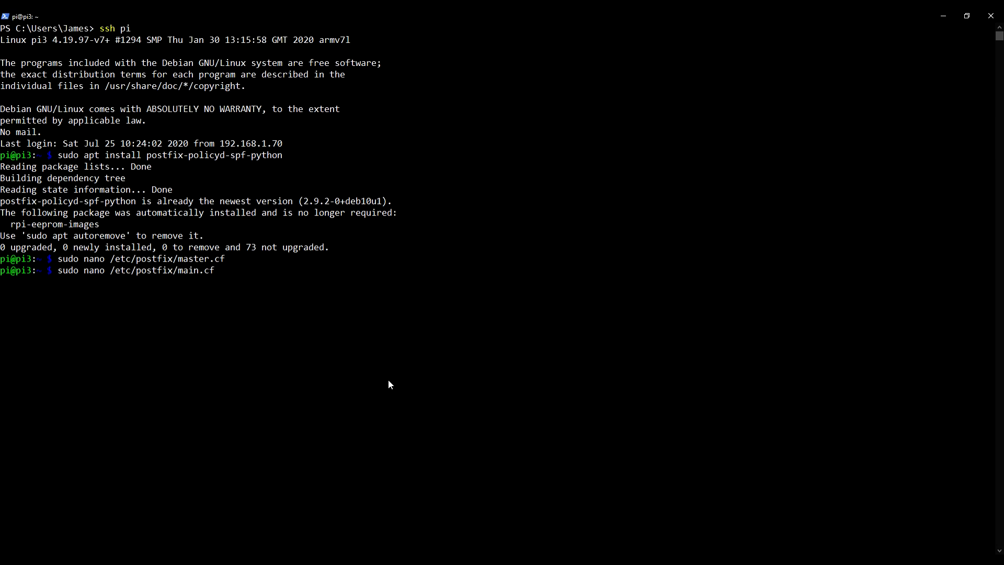
- Open main.cf and add policyd-spf_time_limit = 3600 on a new line above smtpd_recipient_restrictions
key("Return")
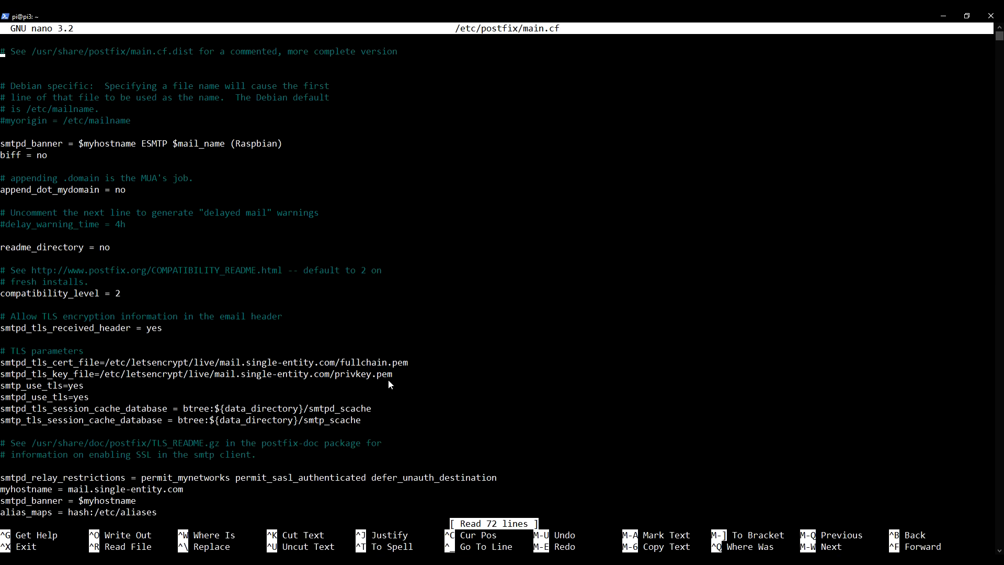
key("ctrl+k")
key("ctrl+u")
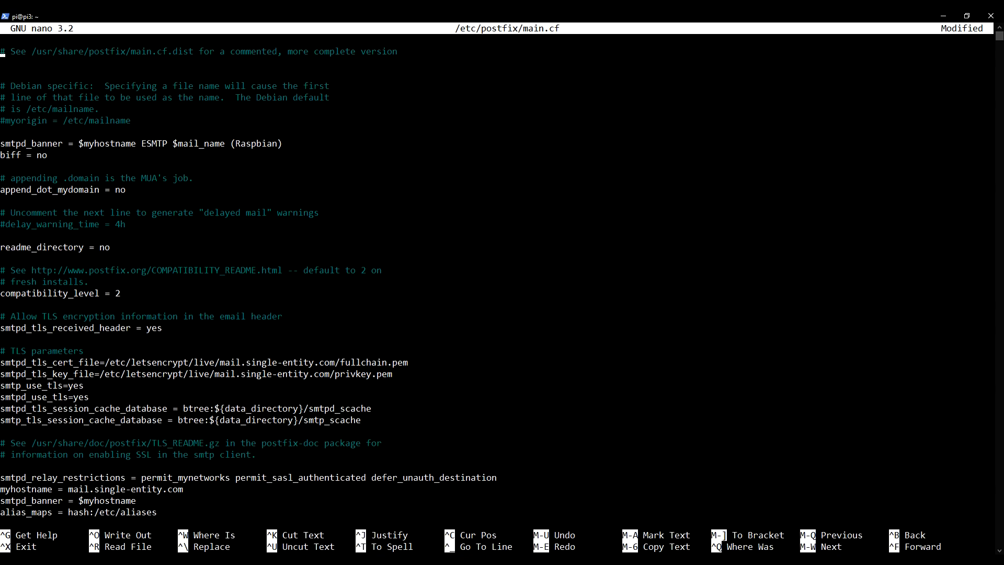
key("Page_Down")
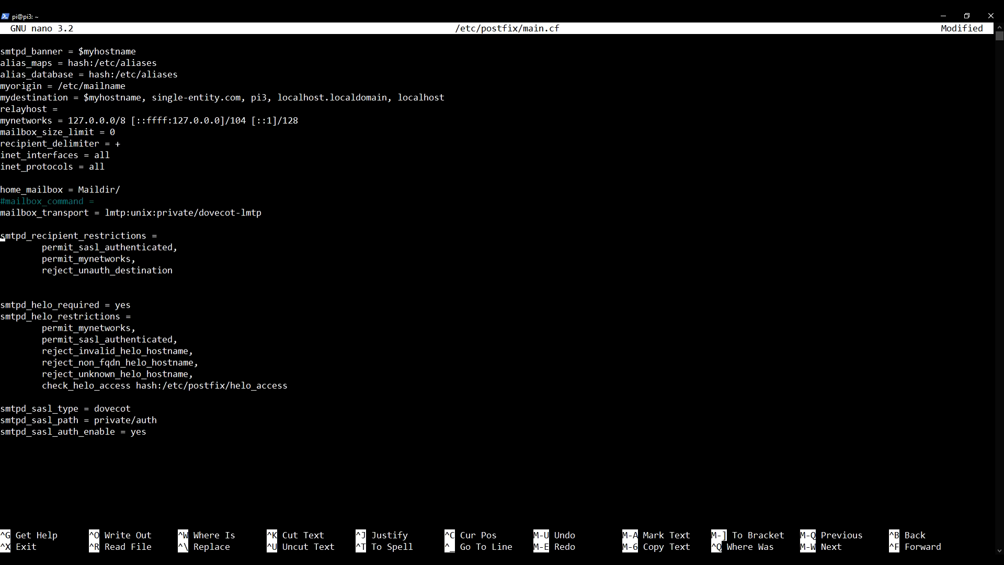
key("Return")
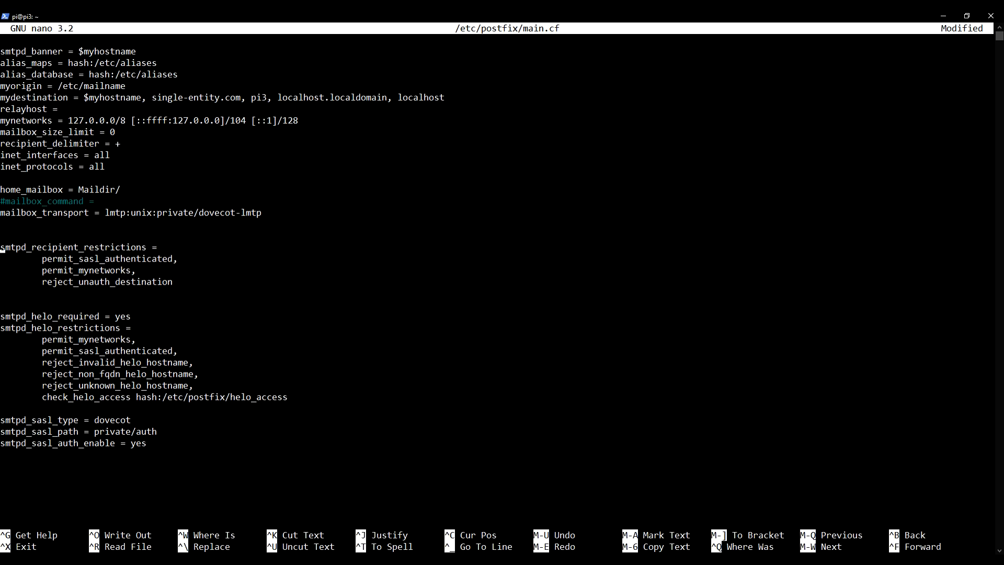
left_click(3, 239)
type("policyd-spf_time_limi")
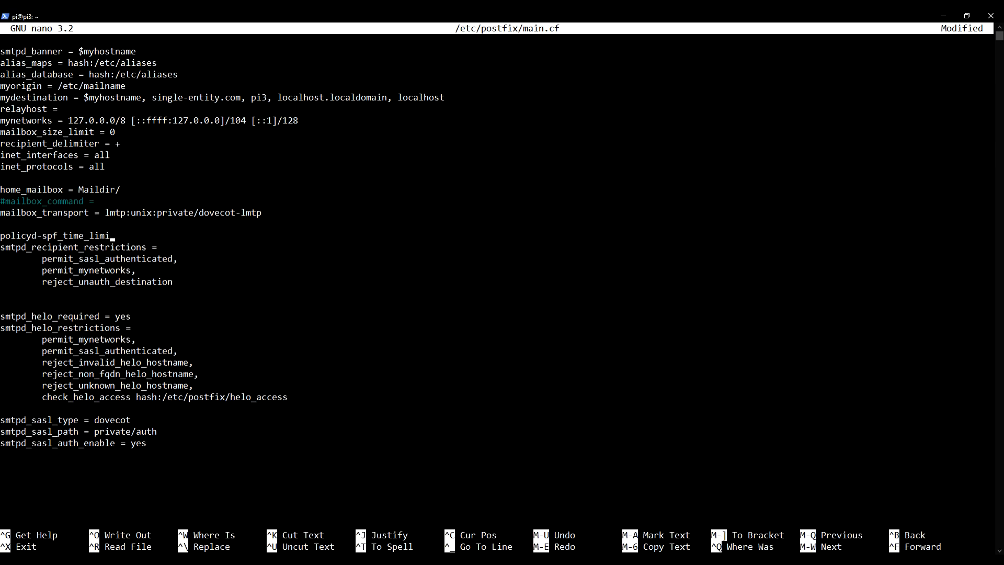
type("t = 3600")
- Add 'check_policy_service unix:private/policyd-spf' as a new indented entry after reject_unauth_destination
left_click(144, 250)
key("Down")
key("Down")
key("Down")
key("Right")
key("Right")
key("Right")
key("Right")
key("Right")
key("Right")
type(",")
key("Return")
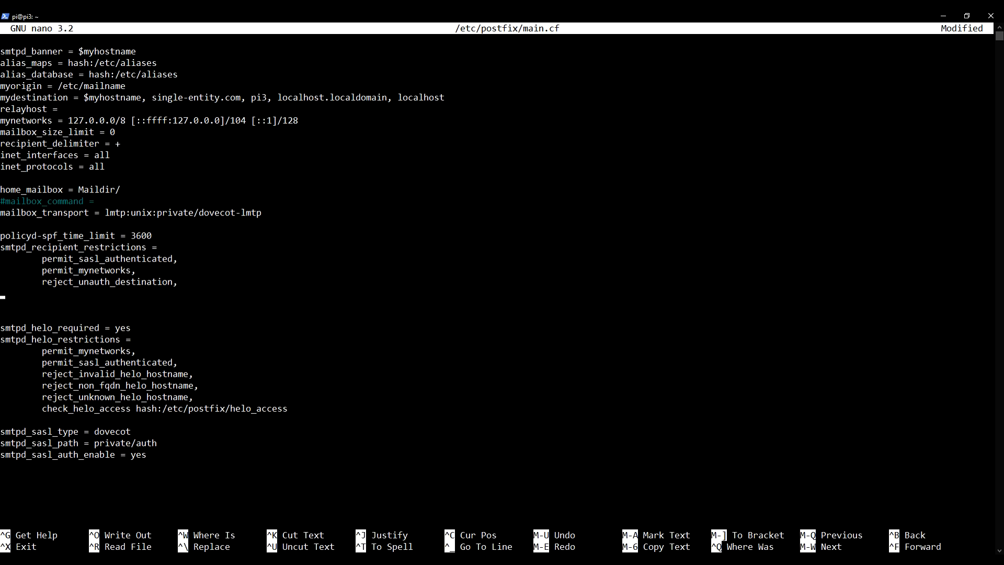
key("Tab")
type("cxh")
key("BackSpace")
key("BackSpace")
type("heck_policy_service")
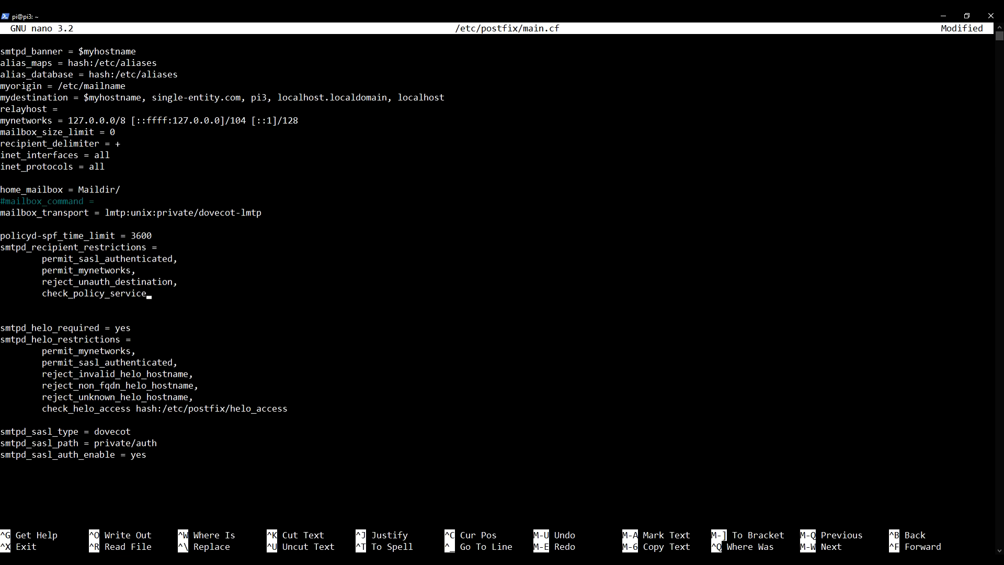
type(" unix")
type(":private/policyd-spf")
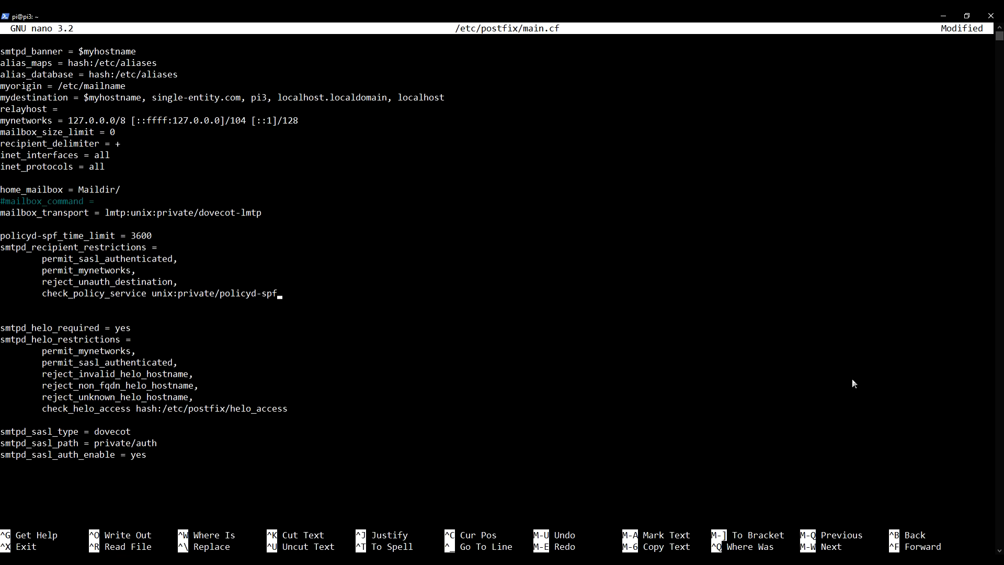
- Save main.cf under its current name and exit nano
left_click(566, 350)
key("ctrl+o")
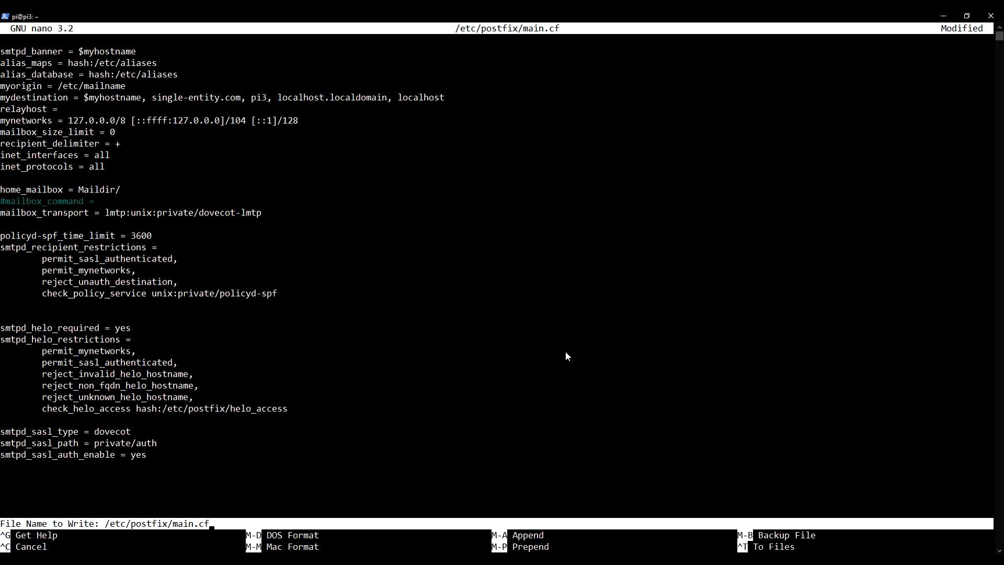
key("Return")
key("ctrl+x")
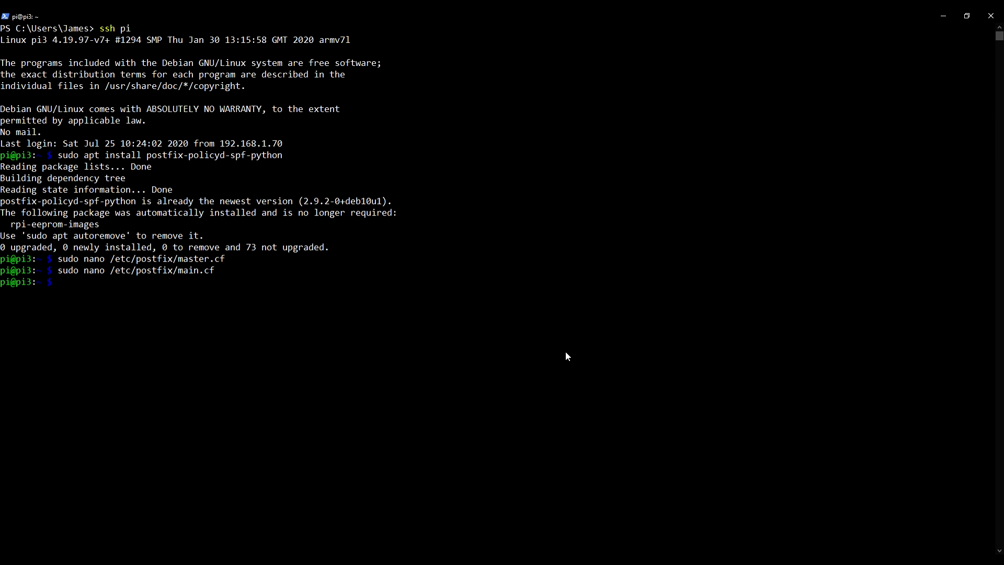
- Run sudo service postfix restart, then sudo service postfix status to confirm it is active
type("sudo service postfix restart")
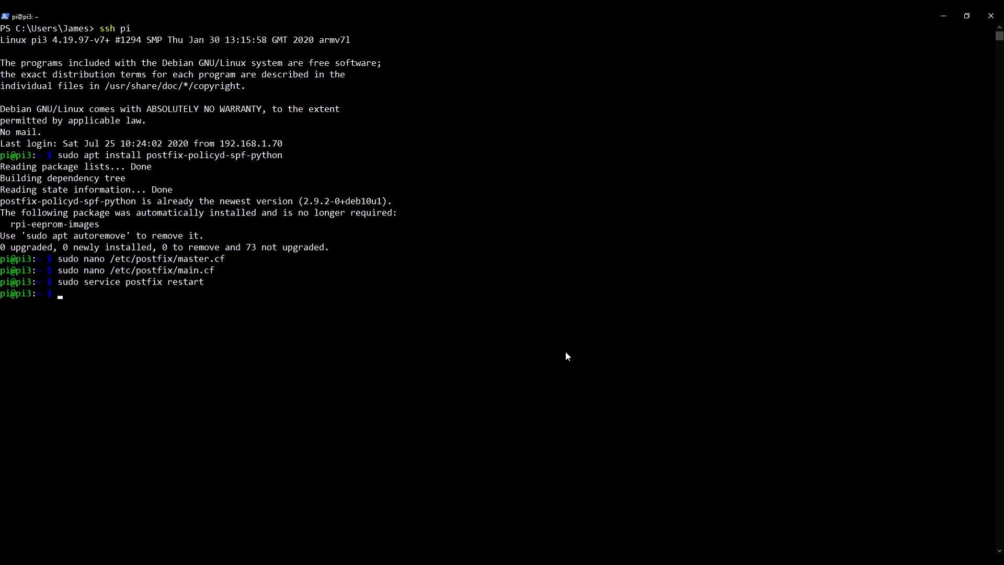
key("Up")
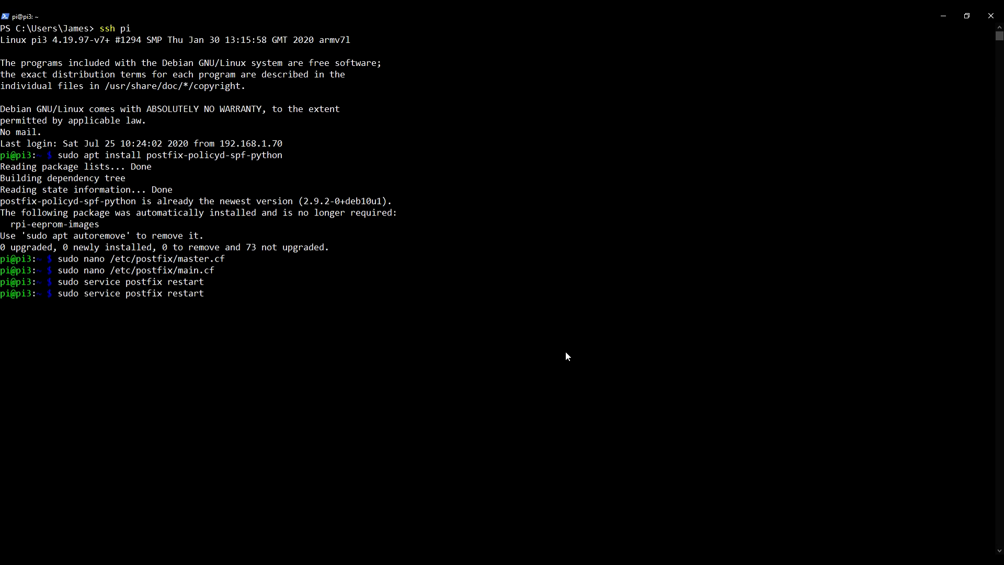
key("BackSpace")
key("BackSpace")
key("BackSpace")
key("BackSpace")
key("BackSpace")
key("BackSpace")
key("BackSpace")
type("status")
key("Return")
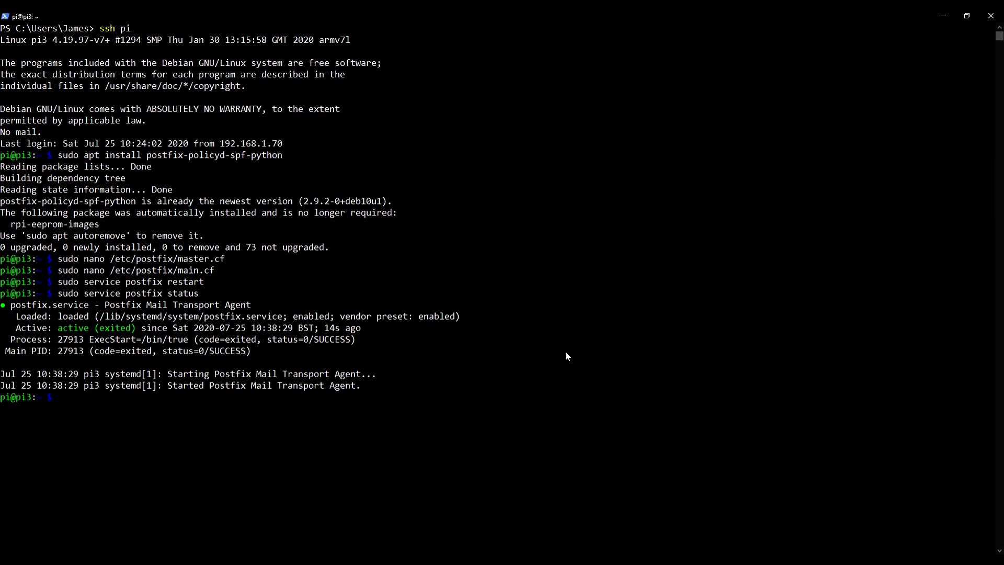
left_click(407, 361)
- Run clear to leave an empty pi3 prompt
type("clear")
key("Return")
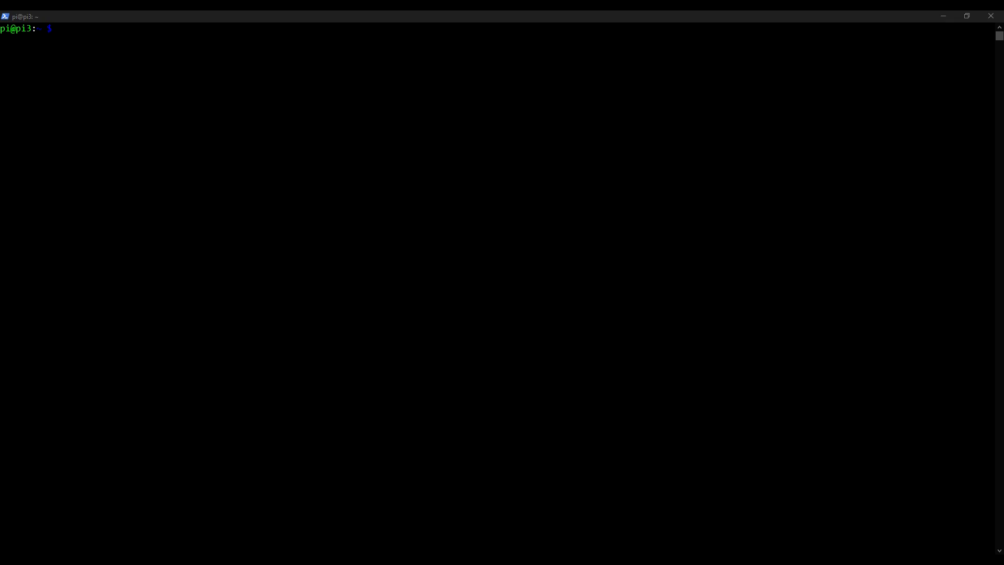
- Maximize the Chrome window showing the 'Lost cat' mail-tester result at 6.7/10
left_click_drag(1003, 100, 365, 11)
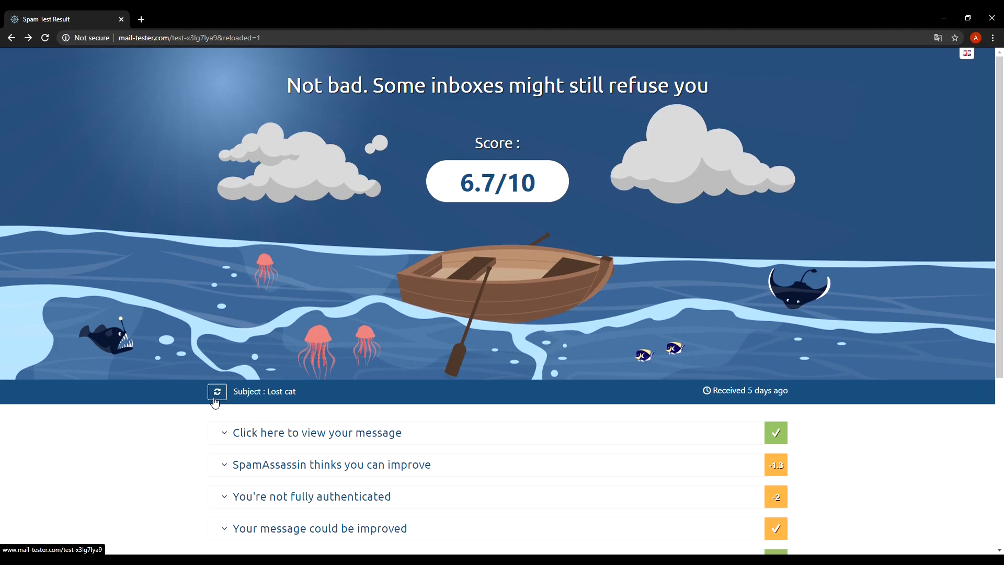
left_click_drag(254, 392, 284, 394)
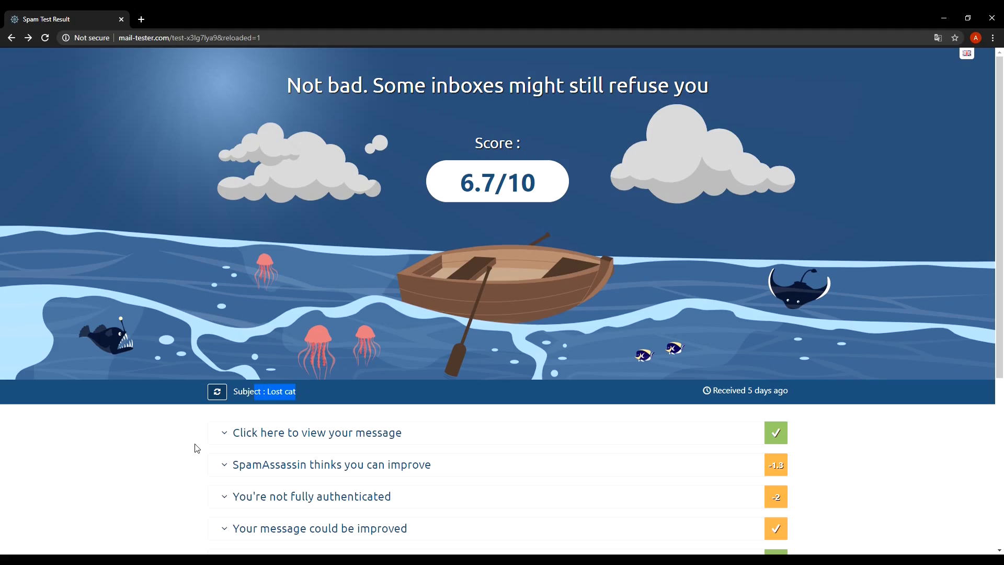
left_click(181, 448)
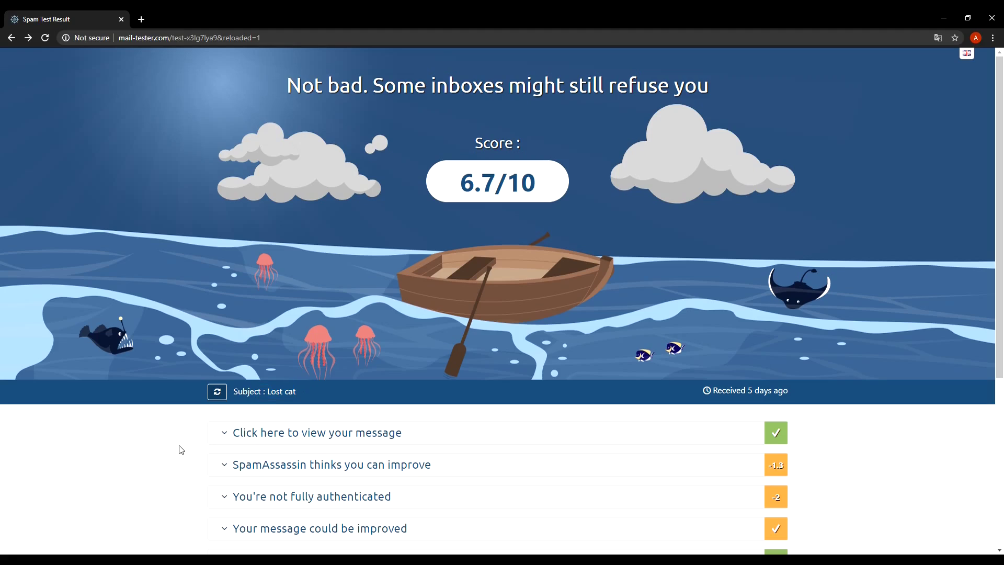
- Refresh the results to 7.7/10 and expand the 'You're not fully authenticated' section
left_click(217, 398)
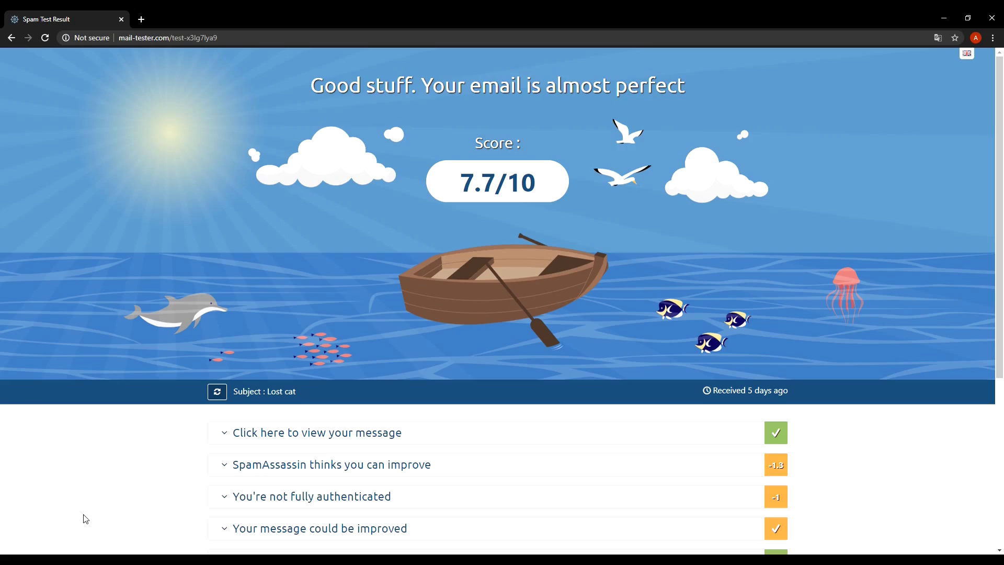
left_click(233, 497)
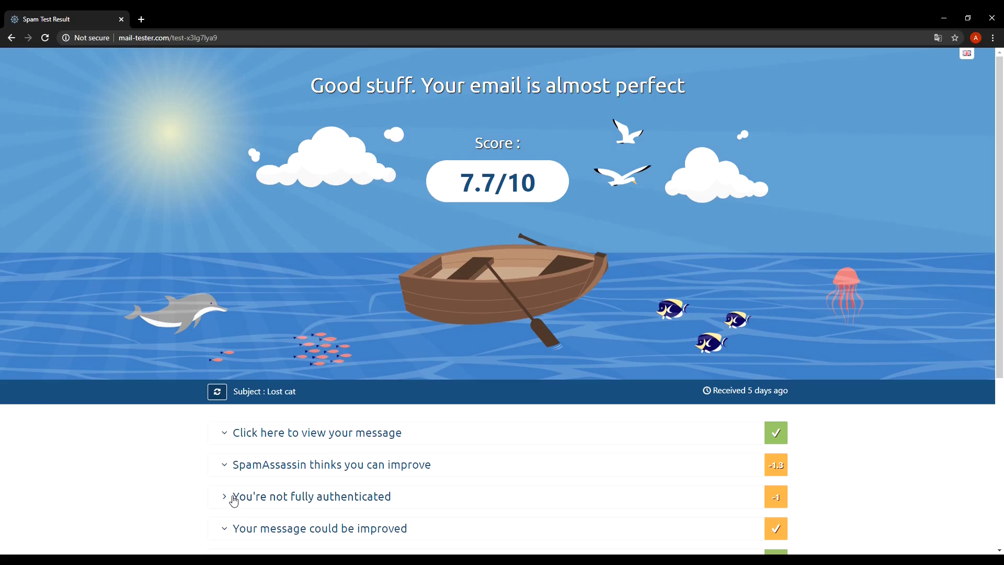